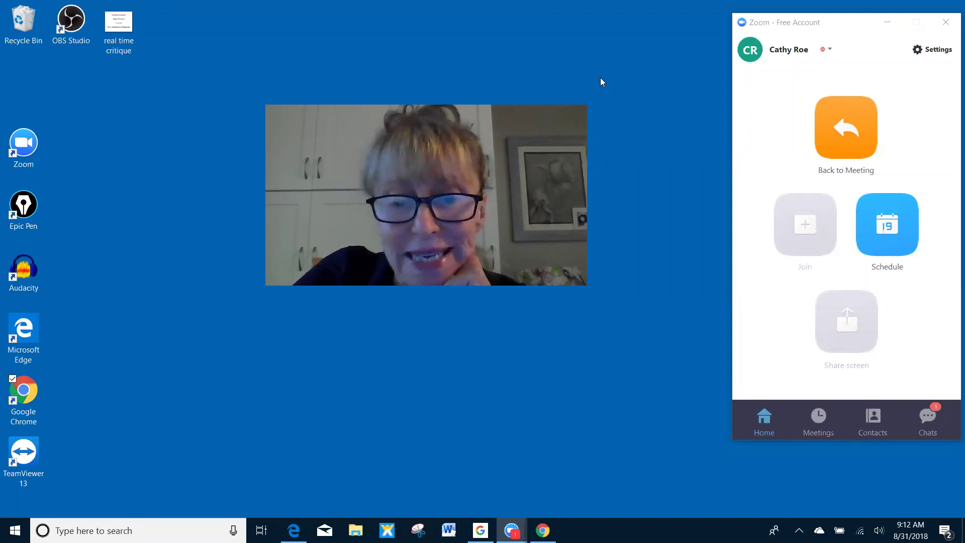
# - Bring the Chrome window showing the epic-pen.com site to the front
pyautogui.click(543, 530)
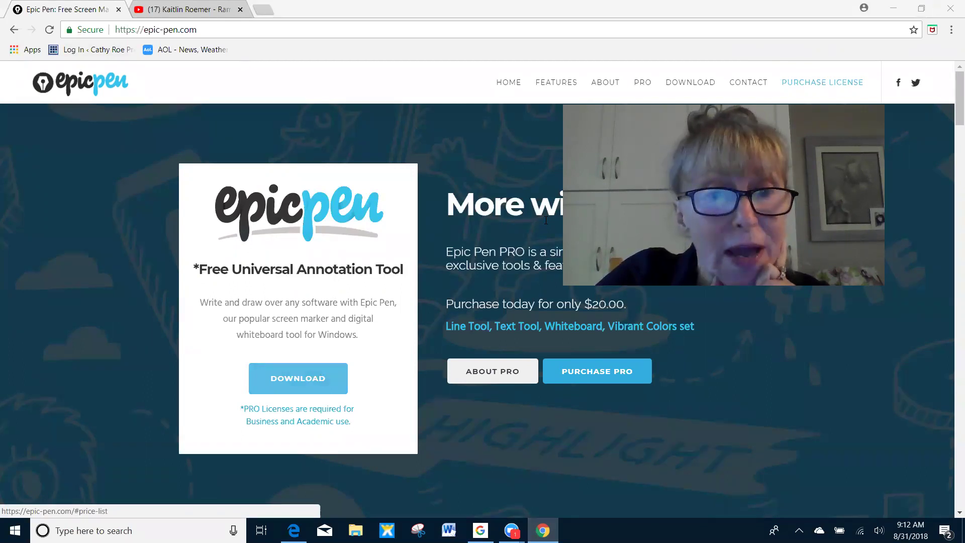
# - Show the desktop and move the Epic Pen shortcut to the middle of the screen
pyautogui.press('super+d')
pyautogui.moveTo(23, 206); pyautogui.dragTo(372, 207)
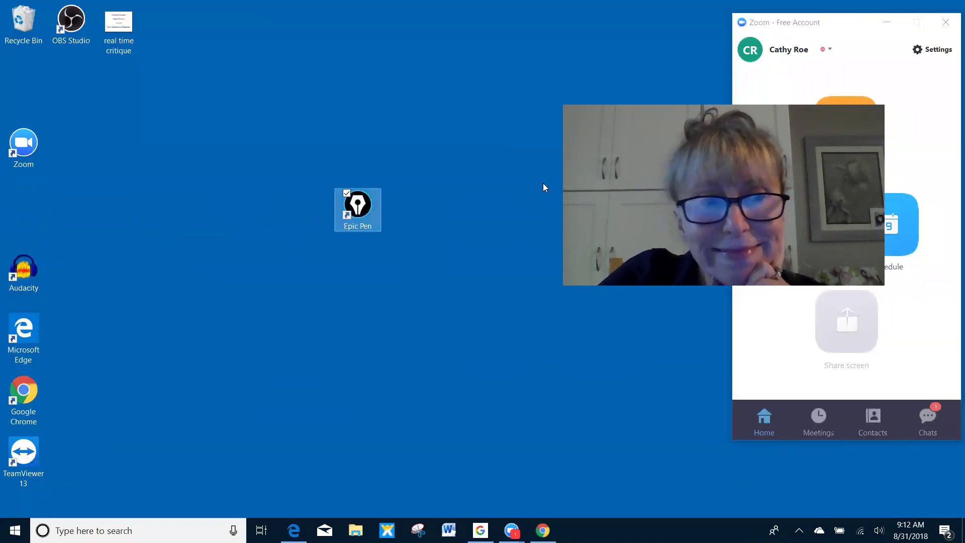
# - Launch Epic Pen, shift its toolbar in from the left edge, and return the shortcut
pyautogui.doubleClick(360, 213)
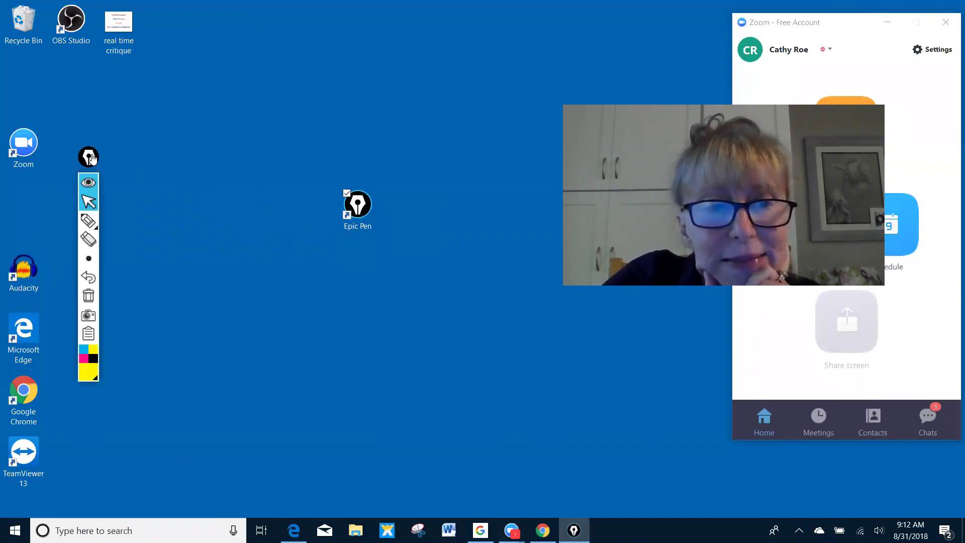
pyautogui.moveTo(90, 158); pyautogui.dragTo(245, 158)
pyautogui.moveTo(357, 211); pyautogui.dragTo(24, 211)
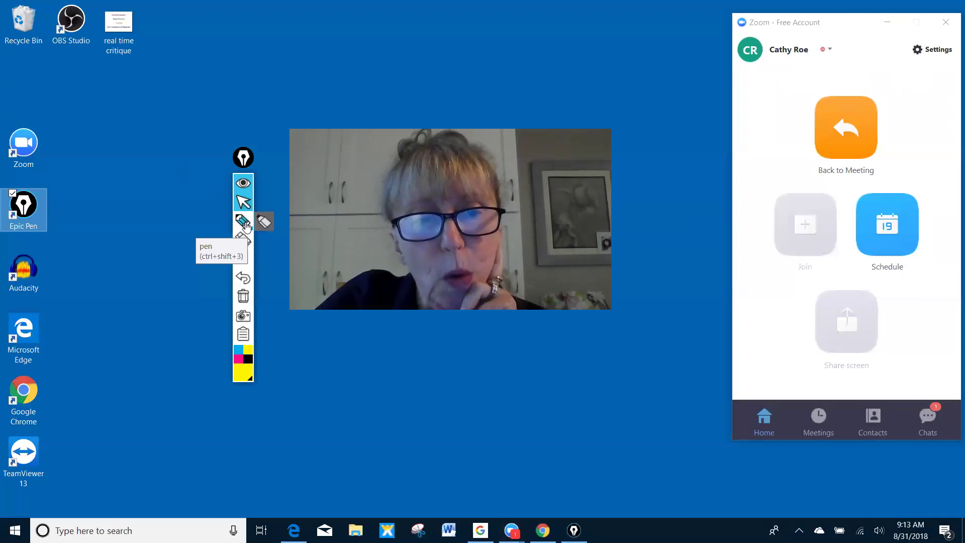
# - Draw a yellow pen loop and a short test stroke, then undo both
pyautogui.click(246, 226)
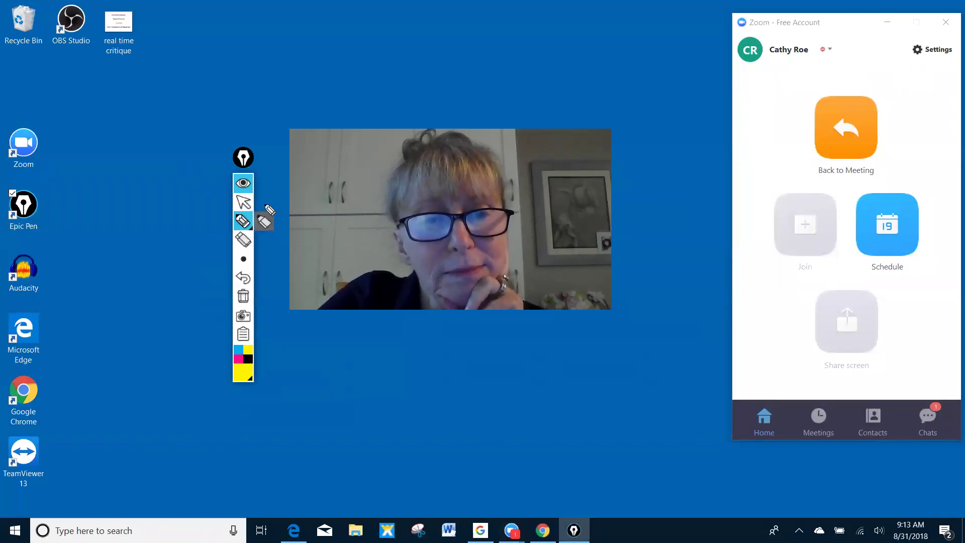
pyautogui.moveTo(267, 198)
pyautogui.mouseDown()
pyautogui.moveTo(190, 211)
pyautogui.moveTo(256, 244)
pyautogui.mouseUp()
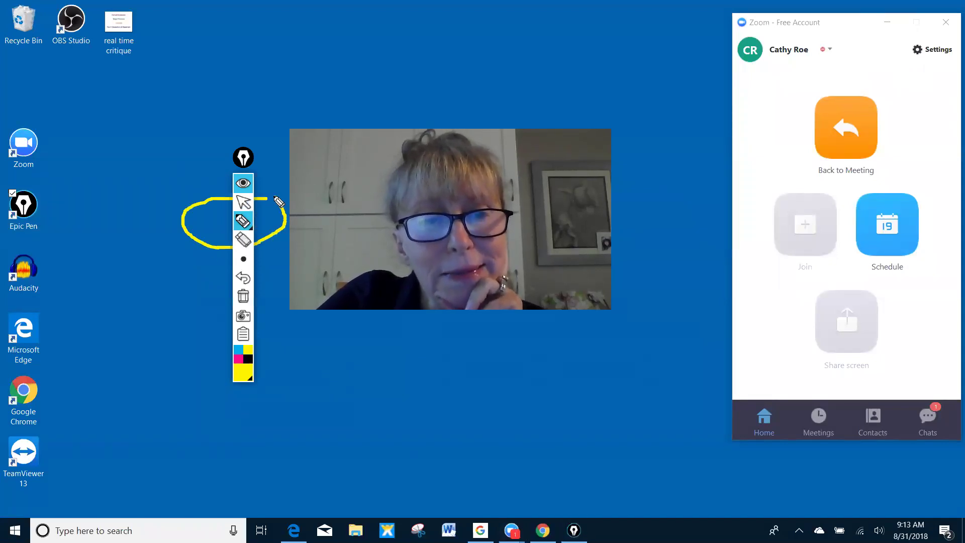
pyautogui.moveTo(279, 201); pyautogui.dragTo(284, 213)
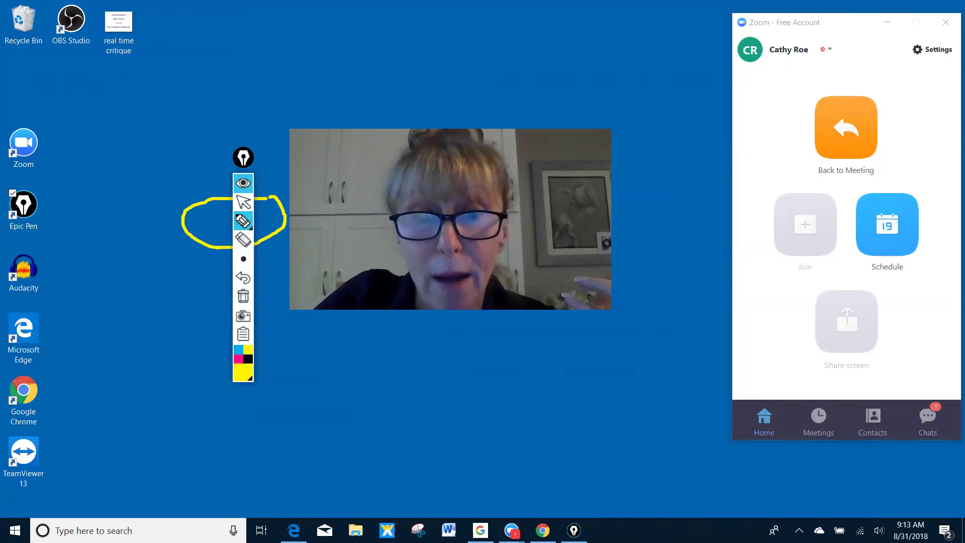
pyautogui.moveTo(627, 265); pyautogui.dragTo(635, 258)
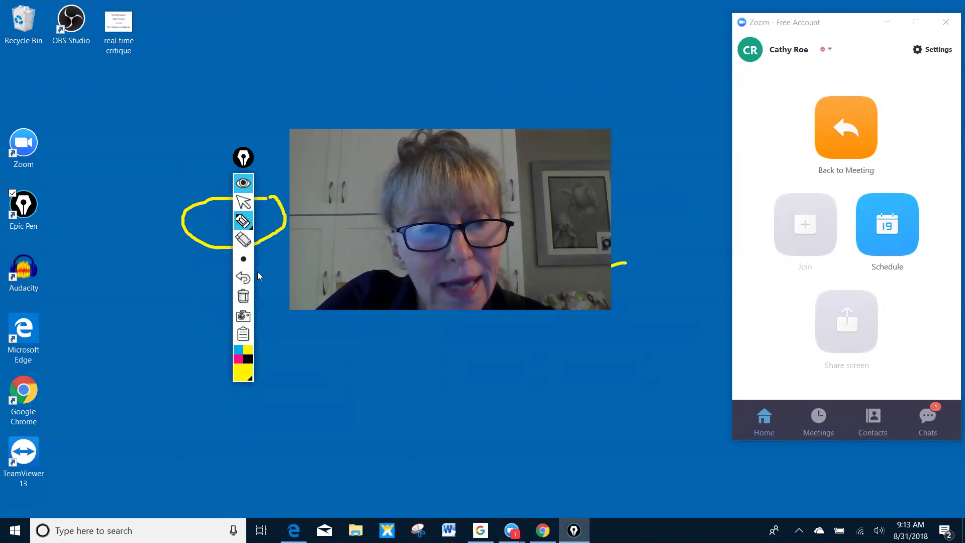
pyautogui.click(246, 282)
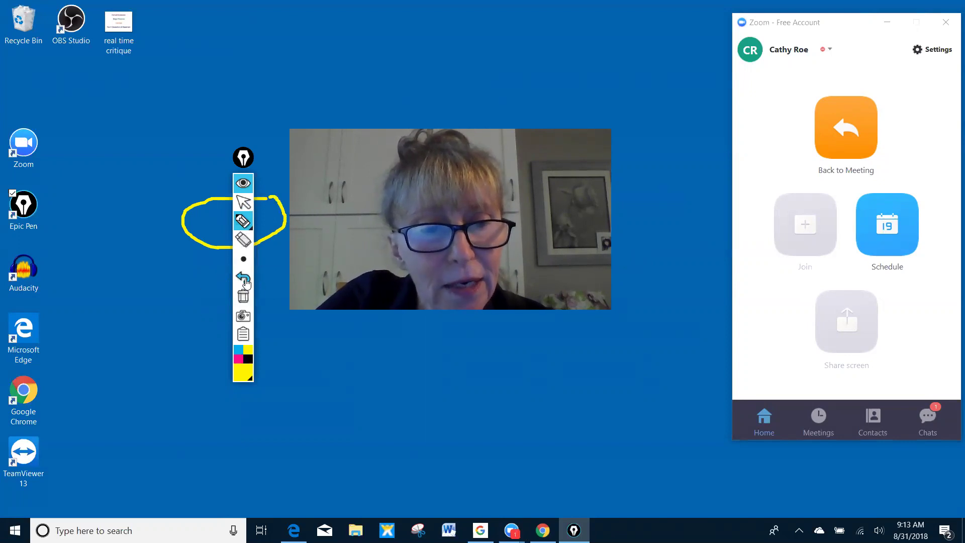
pyautogui.click(250, 278)
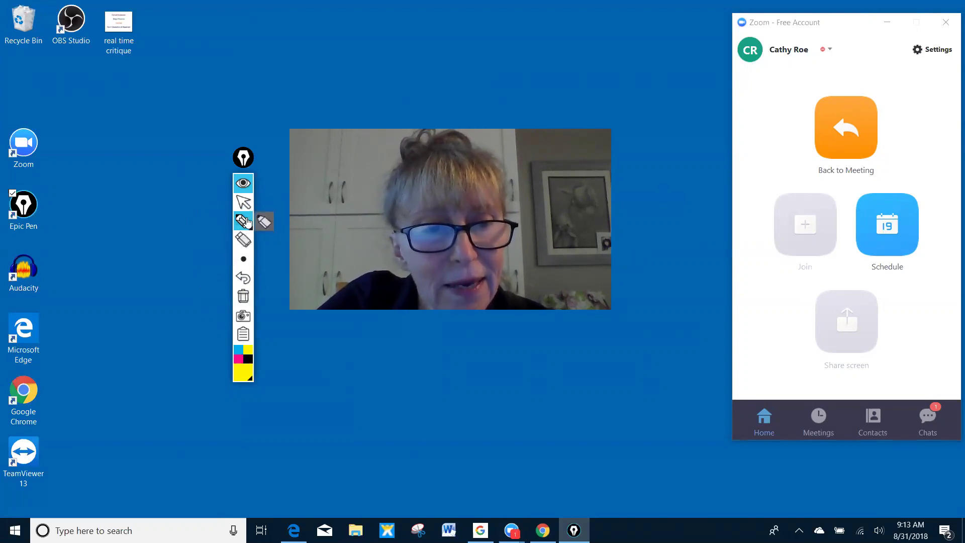
# - Draw a yellow circle on the desktop and undo it
pyautogui.moveTo(270, 264)
pyautogui.mouseDown()
pyautogui.moveTo(245, 263)
pyautogui.moveTo(214, 271)
pyautogui.mouseUp()
pyautogui.moveTo(272, 261); pyautogui.dragTo(271, 290)
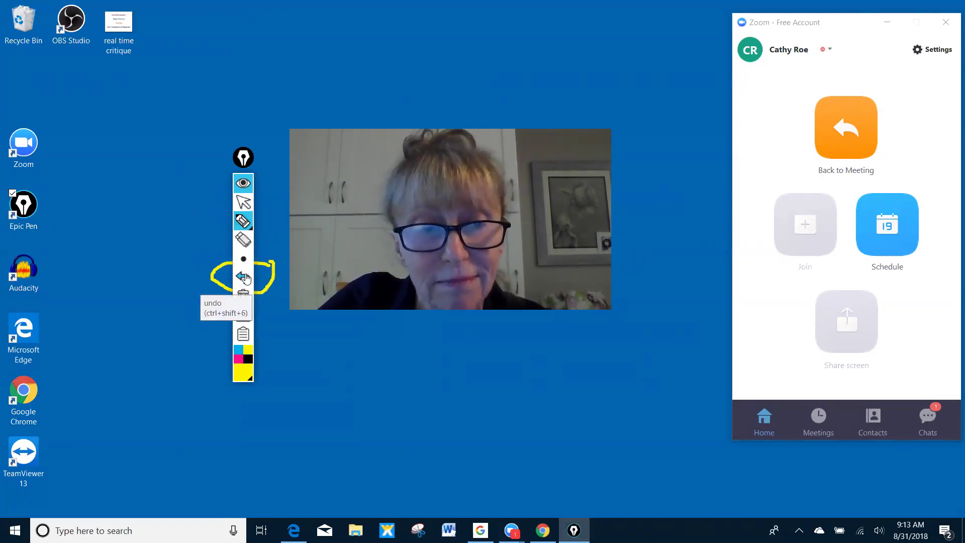
pyautogui.click(246, 280)
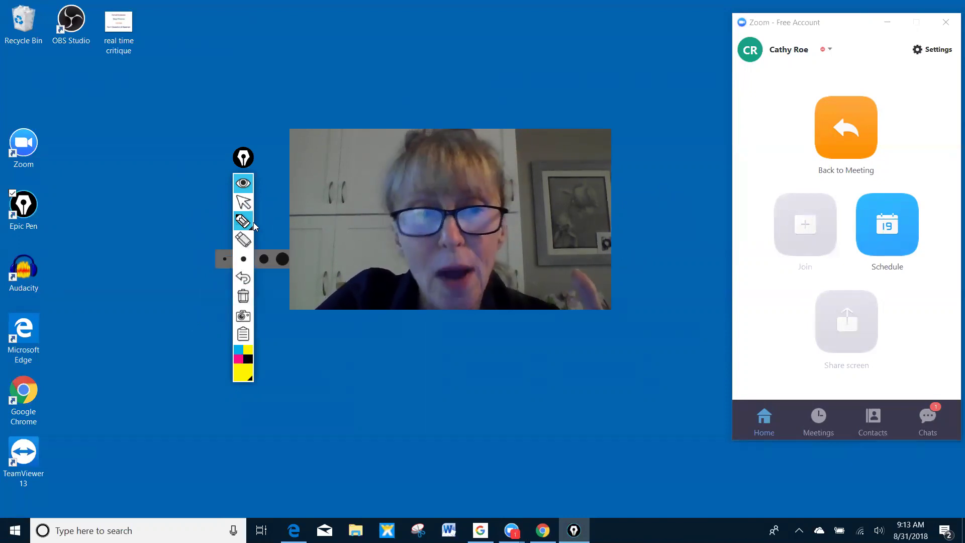
# - Circle the Cursor tool in yellow with the Highlighter
pyautogui.click(245, 204)
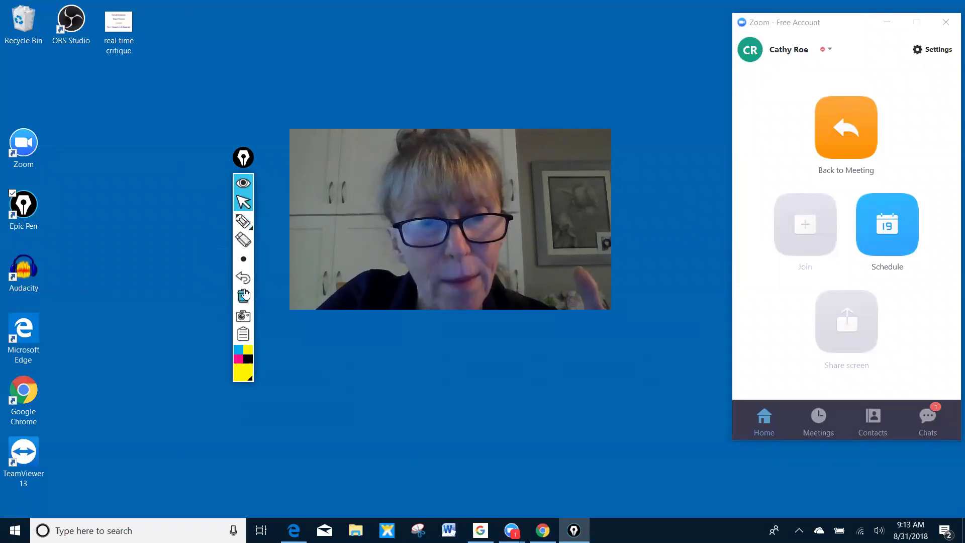
pyautogui.click(243, 221)
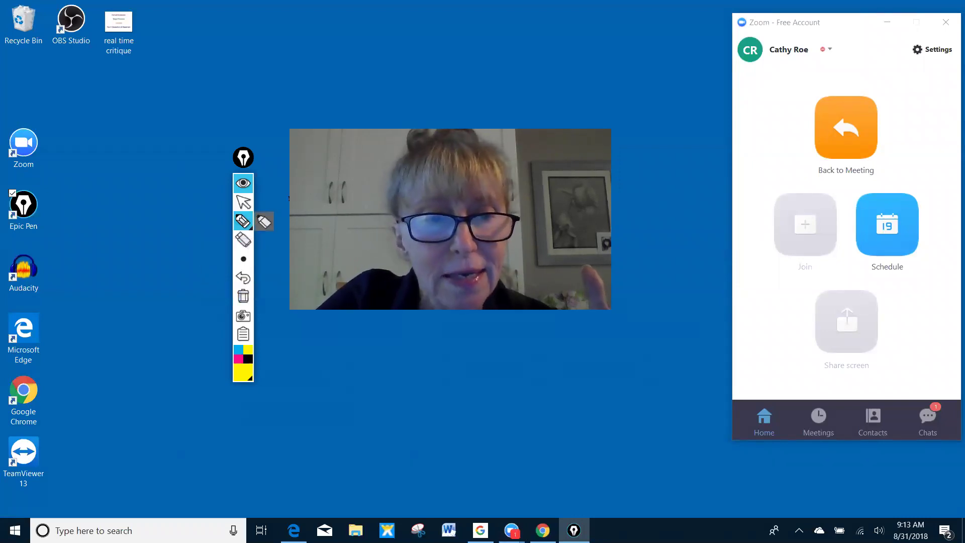
pyautogui.moveTo(284, 193)
pyautogui.mouseDown()
pyautogui.moveTo(245, 186)
pyautogui.moveTo(223, 188)
pyautogui.mouseUp()
pyautogui.moveTo(270, 226); pyautogui.dragTo(286, 198)
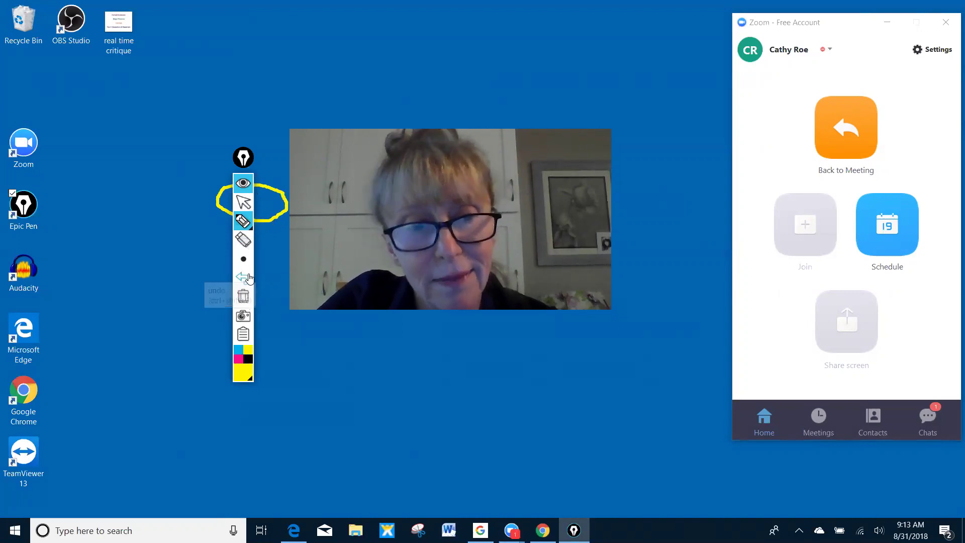
# - Undo the circle, return to cursor mode, and switch back to Chrome
pyautogui.click(248, 277)
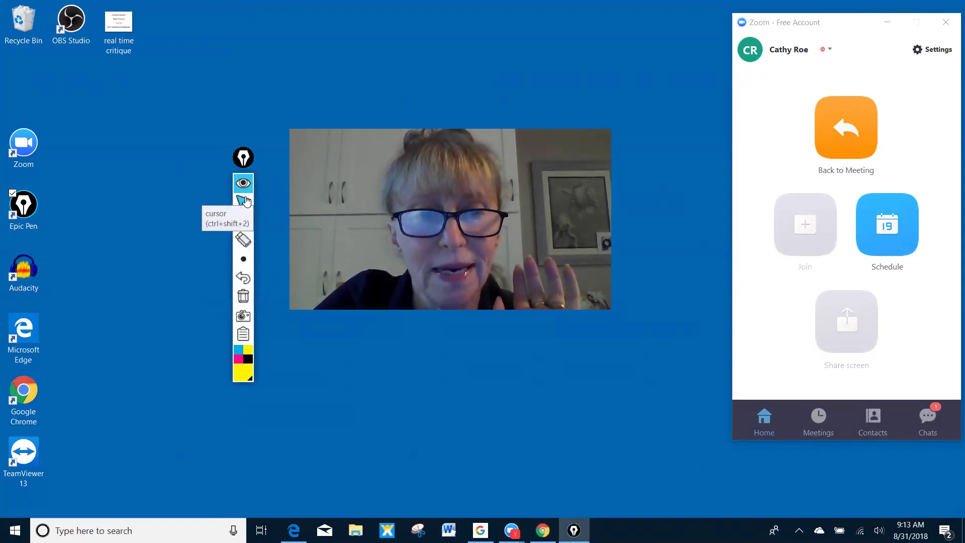
pyautogui.click(246, 201)
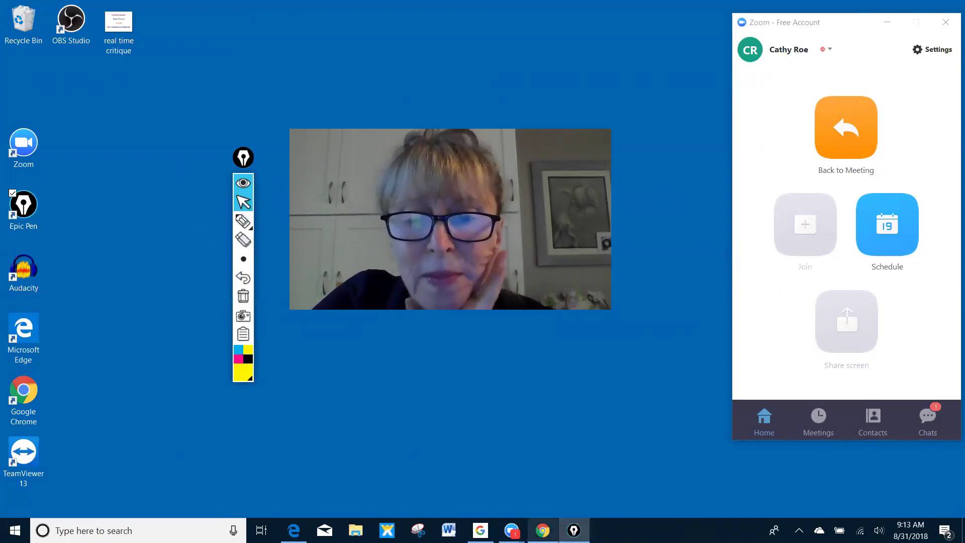
pyautogui.hotkey('alt', 'Tab')
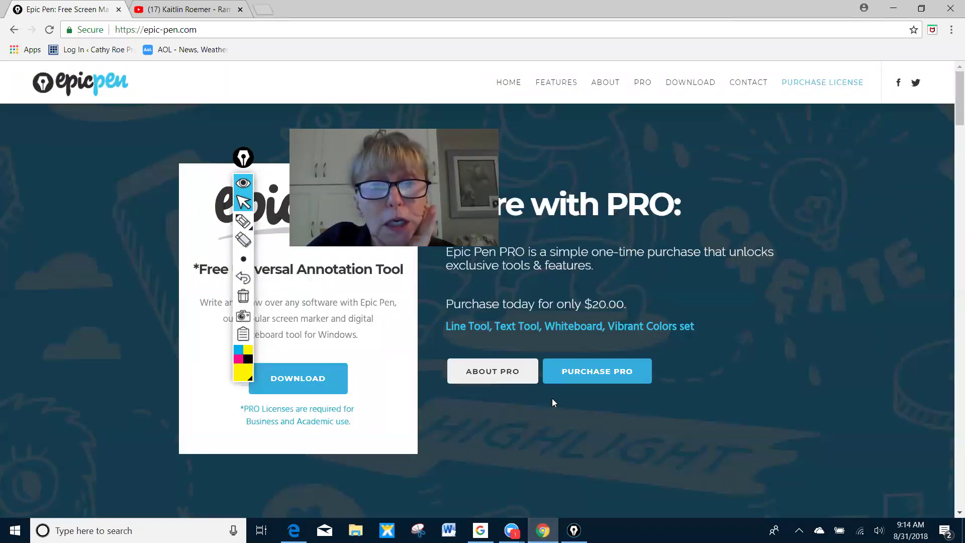
# - Switch to the YouTube tab and make the Ramonda Variation ballet video fullscreen
pyautogui.click(191, 7)
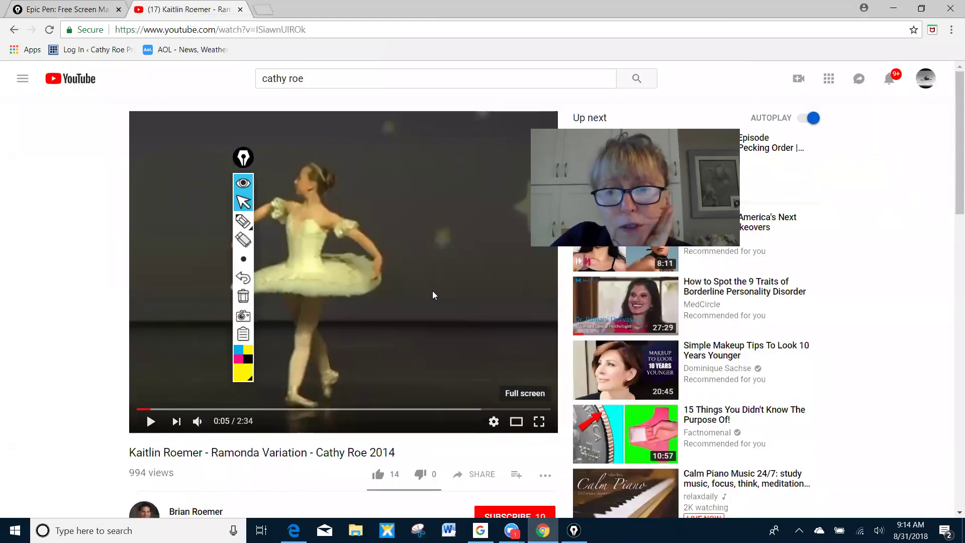
pyautogui.click(539, 421)
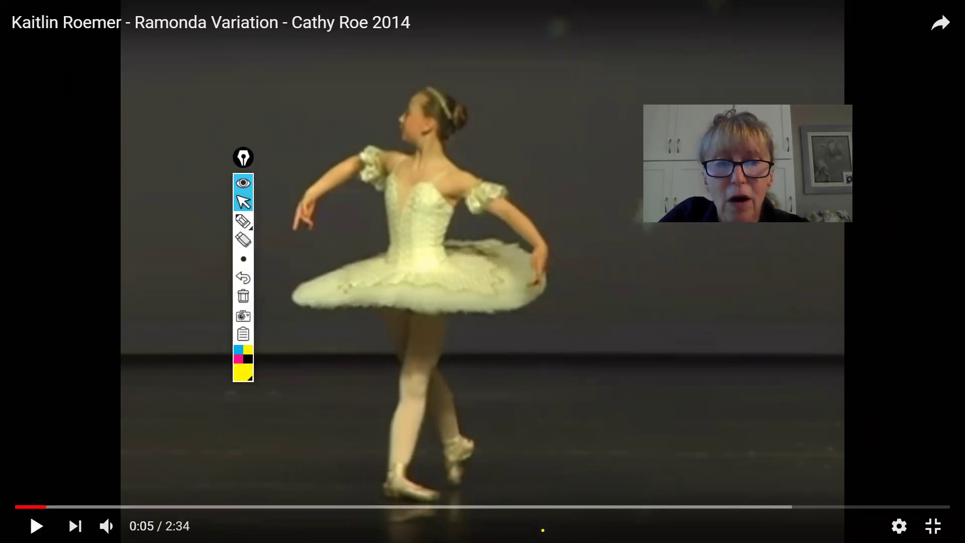
# - Play the ballet video briefly and pause it on the dancer's pose at 0:09
pyautogui.click(37, 525)
pyautogui.moveTo(248, 222)
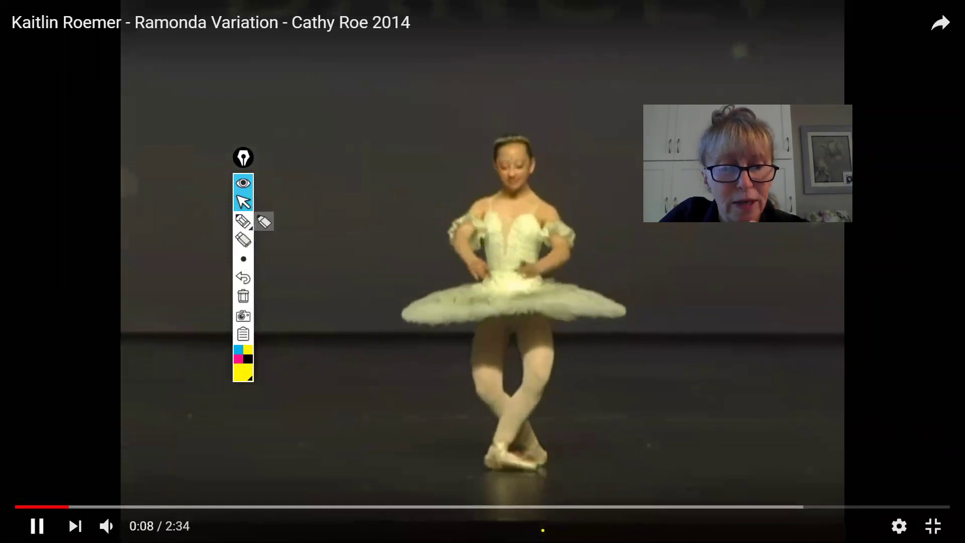
pyautogui.press('space')
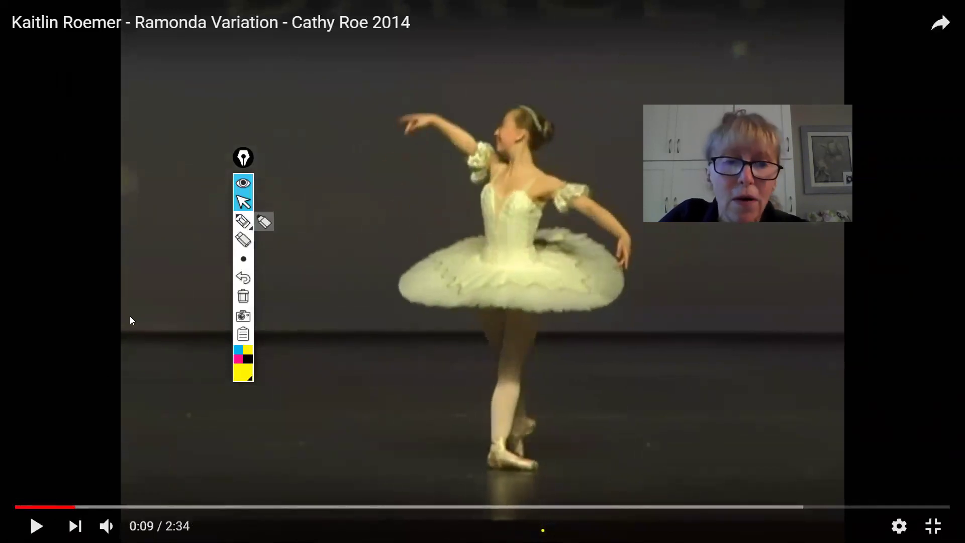
# - With the Pen, mark the dancer's arm and feet and a loop beside her in yellow
pyautogui.click(246, 225)
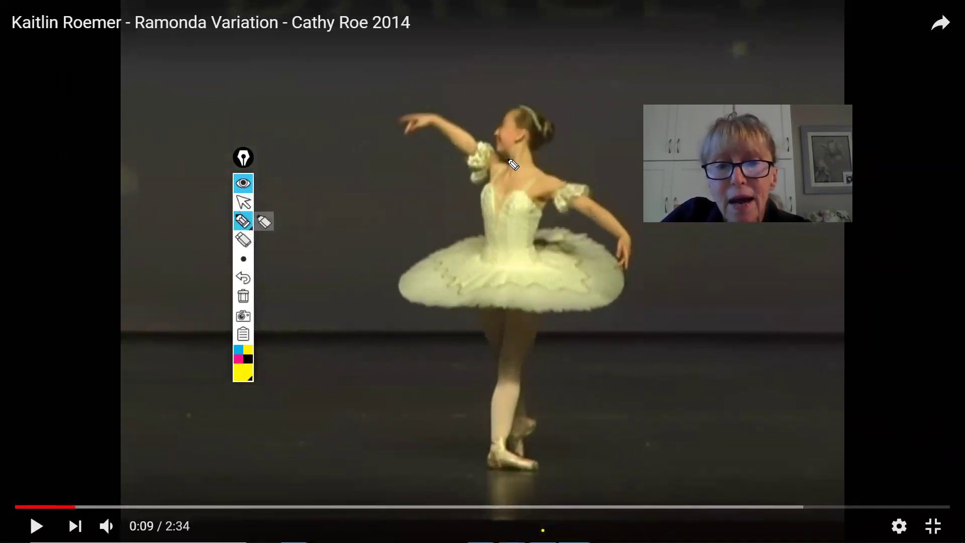
pyautogui.moveTo(545, 176)
pyautogui.mouseDown()
pyautogui.moveTo(616, 203)
pyautogui.moveTo(606, 267)
pyautogui.moveTo(533, 300)
pyautogui.mouseUp()
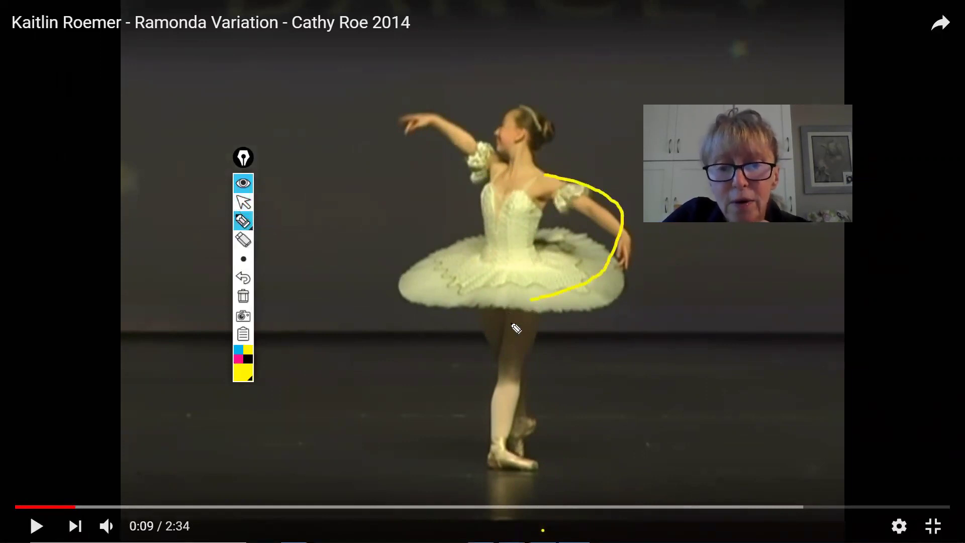
pyautogui.moveTo(476, 420)
pyautogui.mouseDown()
pyautogui.moveTo(566, 439)
pyautogui.moveTo(541, 408)
pyautogui.mouseUp()
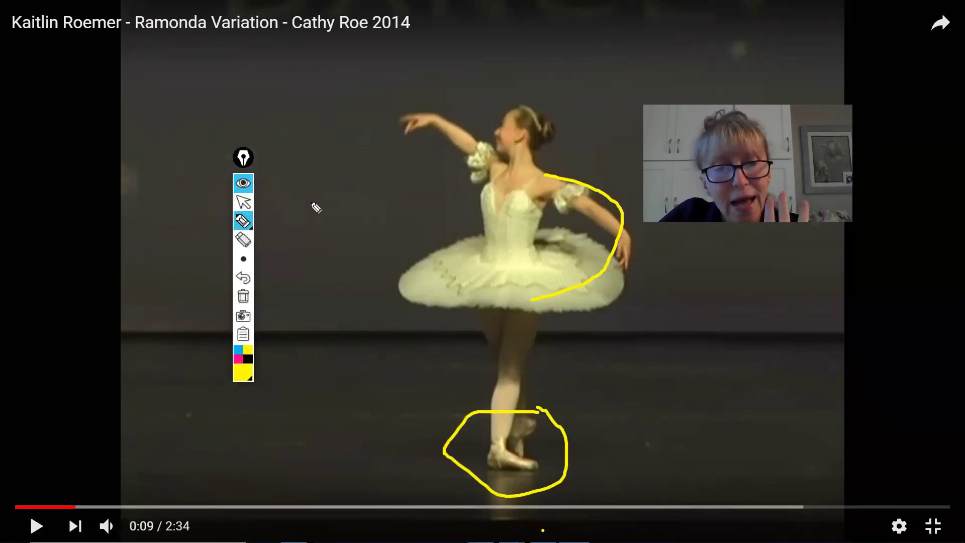
pyautogui.moveTo(245, 259)
pyautogui.mouseDown()
pyautogui.moveTo(283, 286)
pyautogui.moveTo(273, 249)
pyautogui.mouseUp()
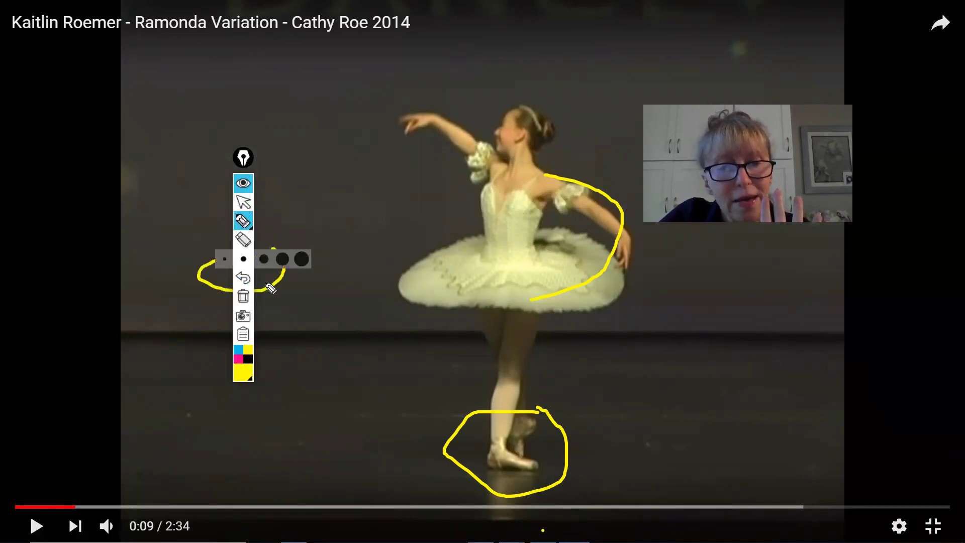
# - Undo the three yellow markings and draw a left-pointing yellow arrow
pyautogui.click(245, 281)
pyautogui.click(246, 280)
pyautogui.click(245, 281)
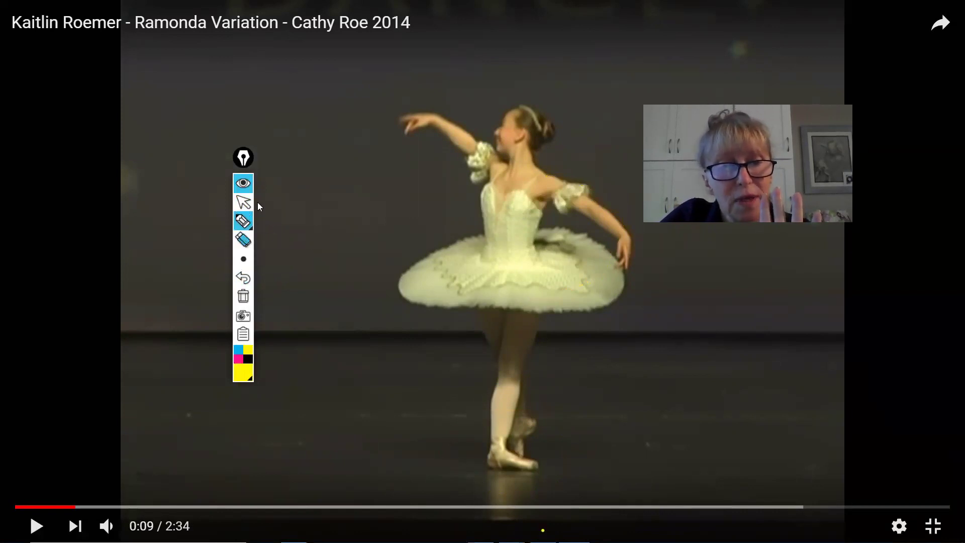
pyautogui.moveTo(325, 196); pyautogui.dragTo(267, 197)
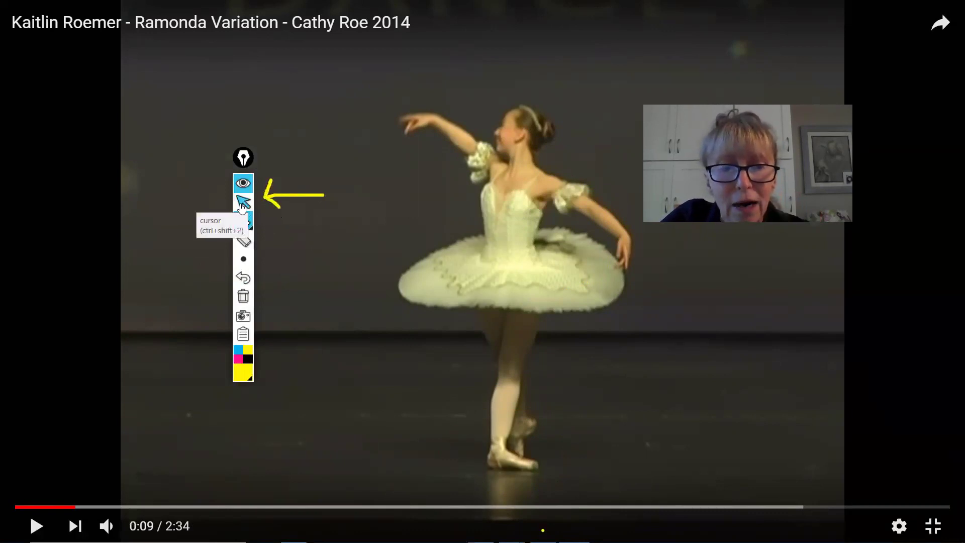
# - Remove the arrow, return to cursor mode, and advance the video to 0:15, paused
pyautogui.click(243, 276)
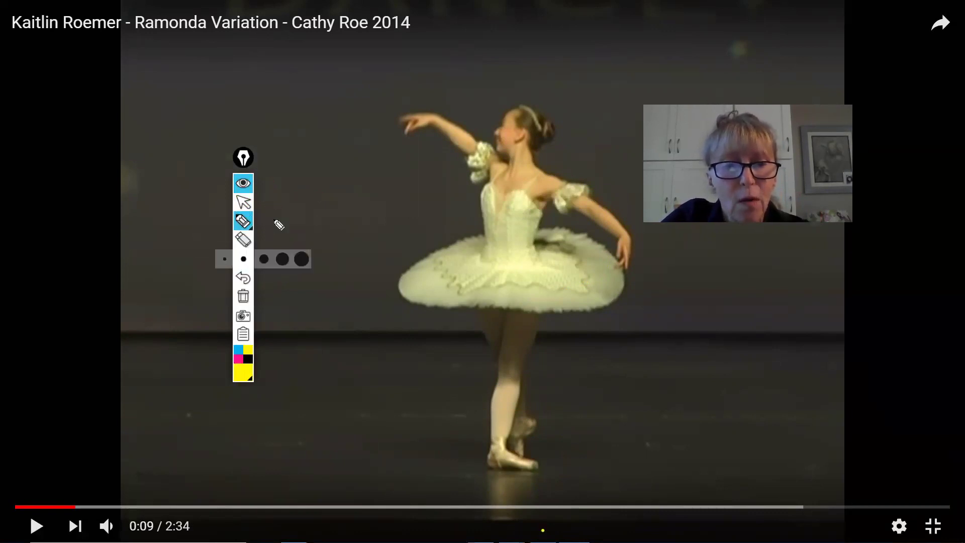
pyautogui.click(246, 201)
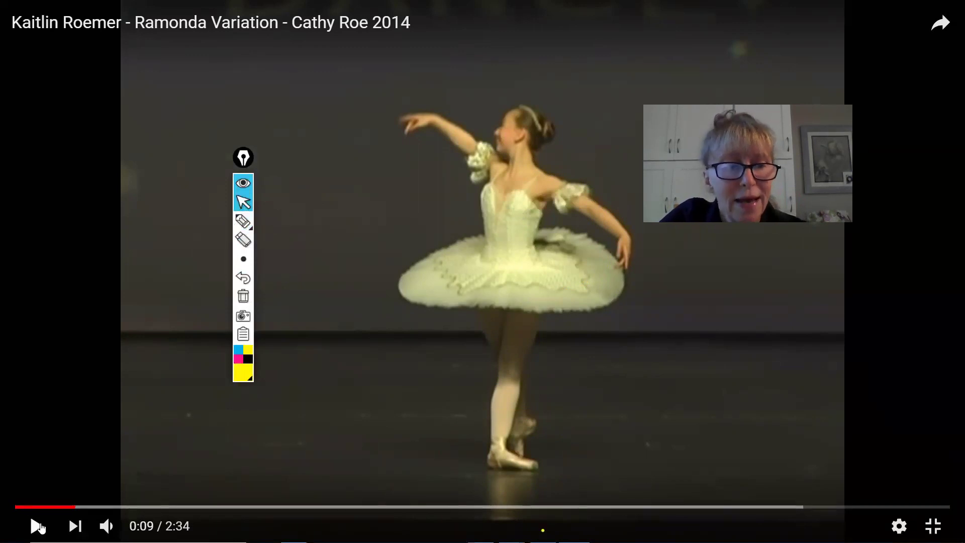
pyautogui.click(39, 524)
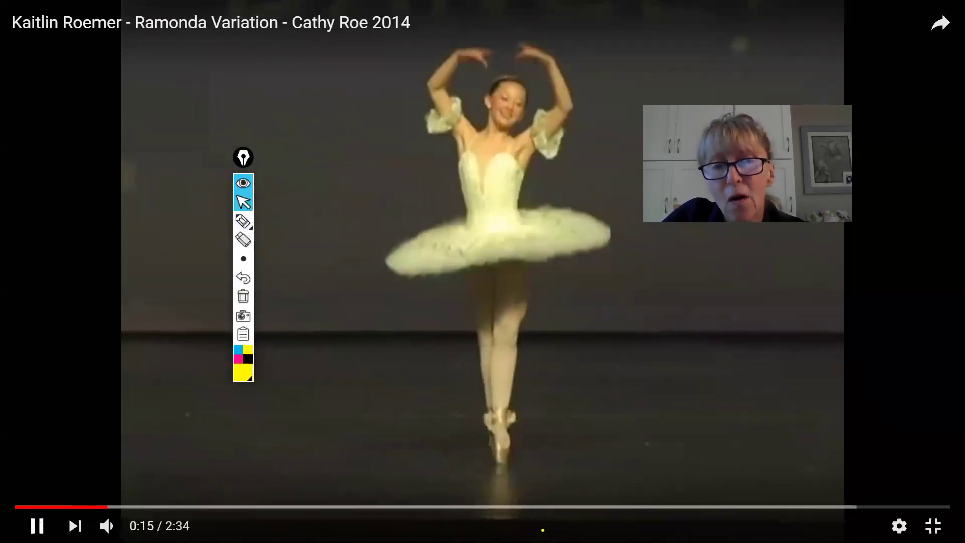
pyautogui.click(39, 524)
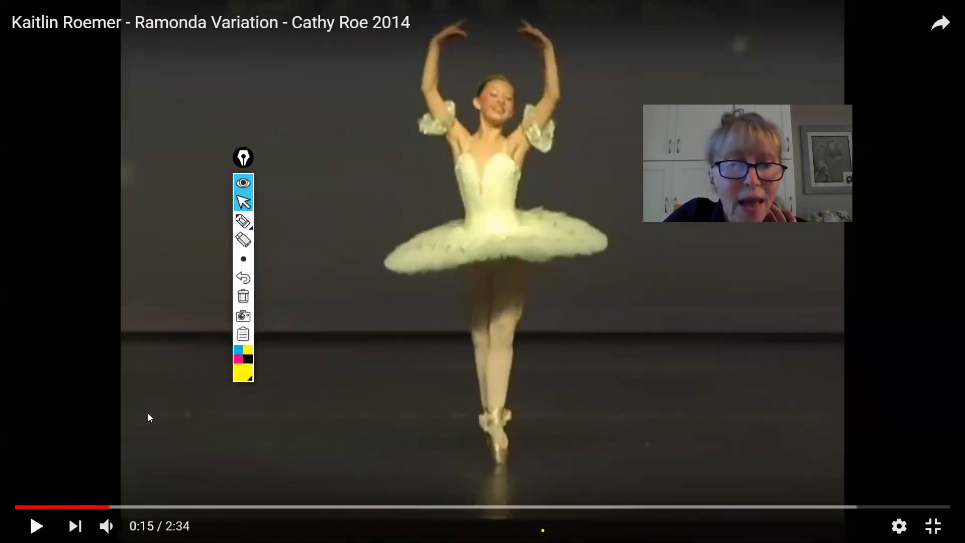
# - With the Pen, circle the feet and raised arms, underline the tutu, and loop the Undo button
pyautogui.click(250, 221)
pyautogui.moveTo(471, 377)
pyautogui.mouseDown()
pyautogui.moveTo(460, 469)
pyautogui.moveTo(542, 478)
pyautogui.moveTo(565, 413)
pyautogui.moveTo(489, 386)
pyautogui.mouseUp()
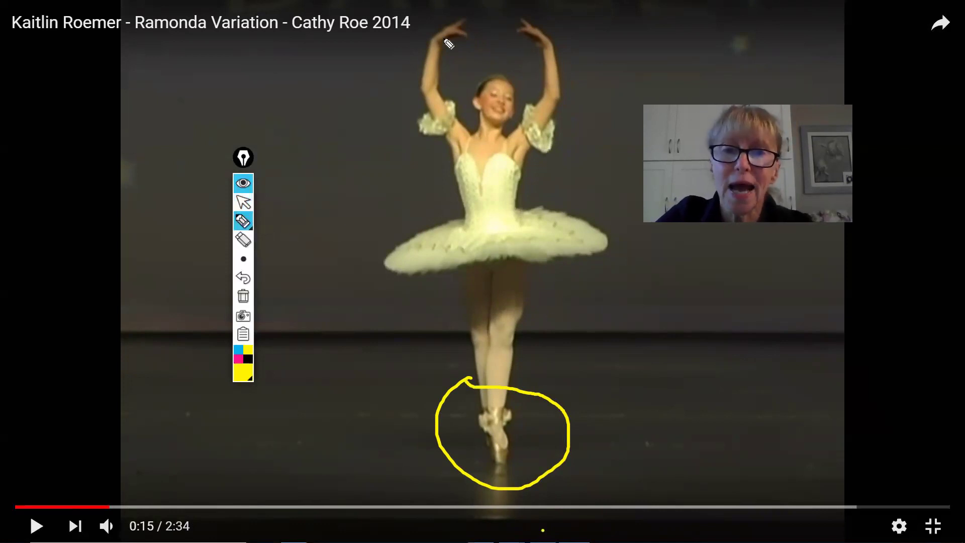
pyautogui.moveTo(479, 2)
pyautogui.mouseDown()
pyautogui.moveTo(594, 161)
pyautogui.moveTo(471, 26)
pyautogui.moveTo(451, 22)
pyautogui.mouseUp()
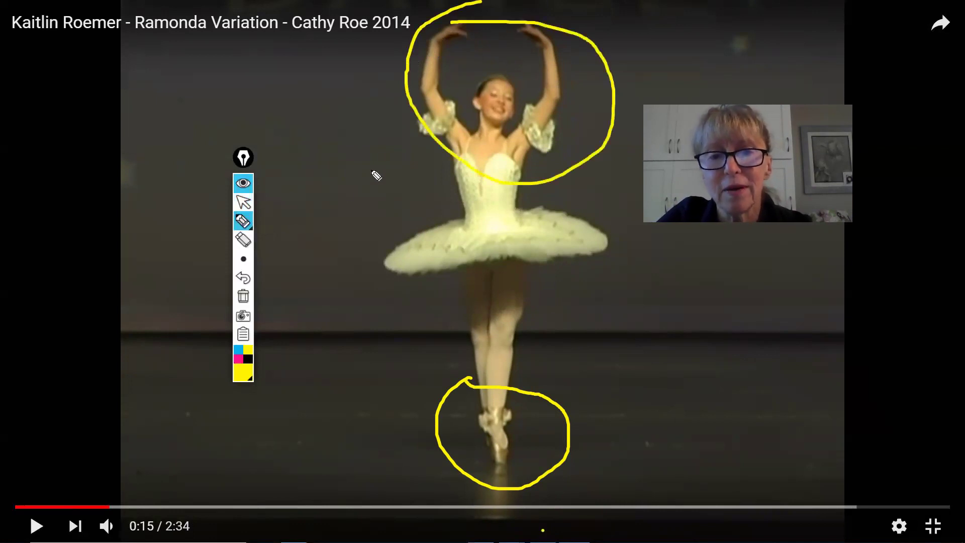
pyautogui.moveTo(364, 247); pyautogui.dragTo(663, 254)
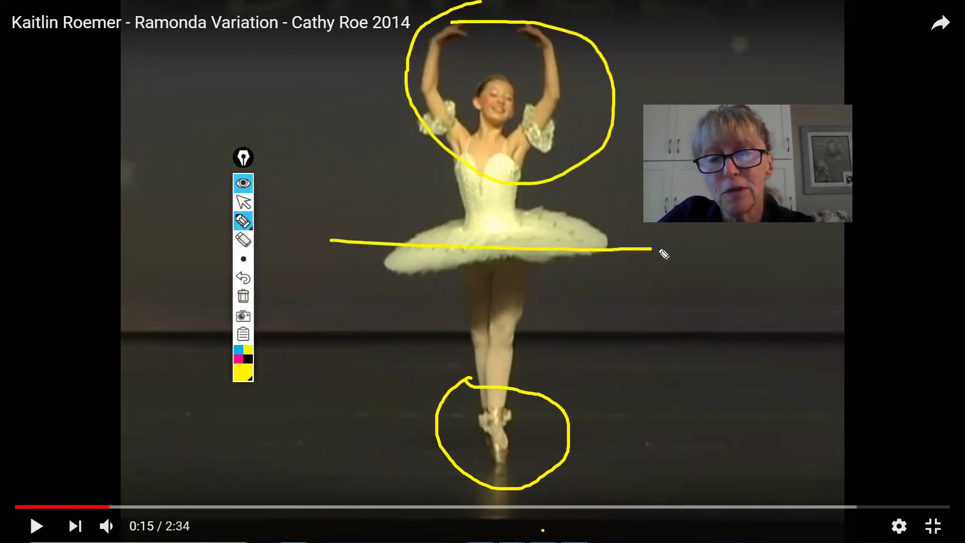
pyautogui.moveTo(236, 211)
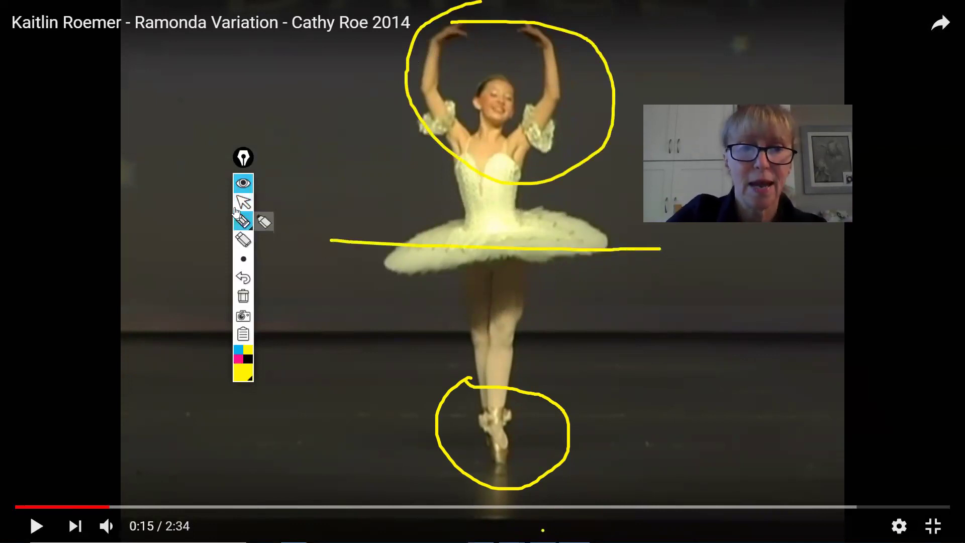
pyautogui.moveTo(223, 274)
pyautogui.mouseDown()
pyautogui.moveTo(283, 290)
pyautogui.moveTo(269, 255)
pyautogui.mouseUp()
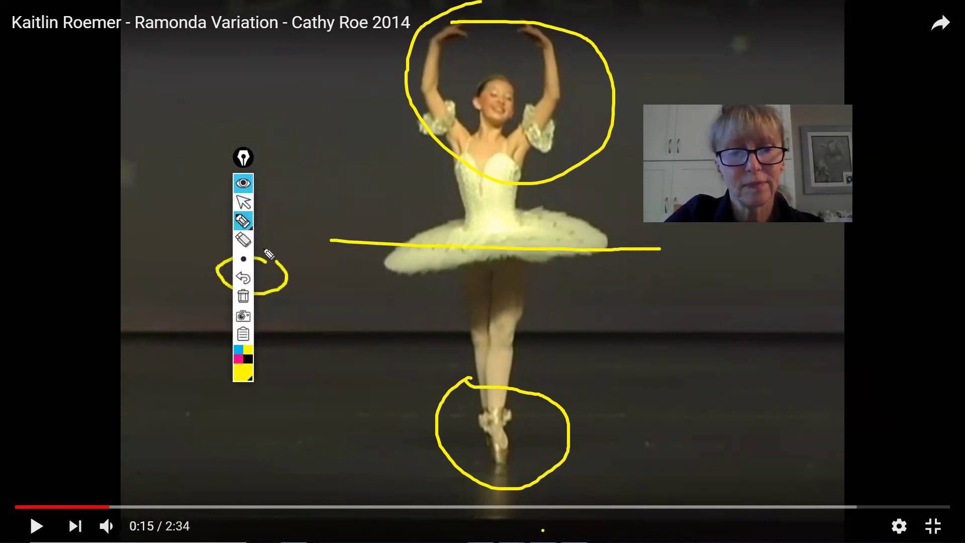
# - Undo the four yellow annotations on the dancer
pyautogui.click(243, 280)
pyautogui.click(242, 280)
pyautogui.click(243, 280)
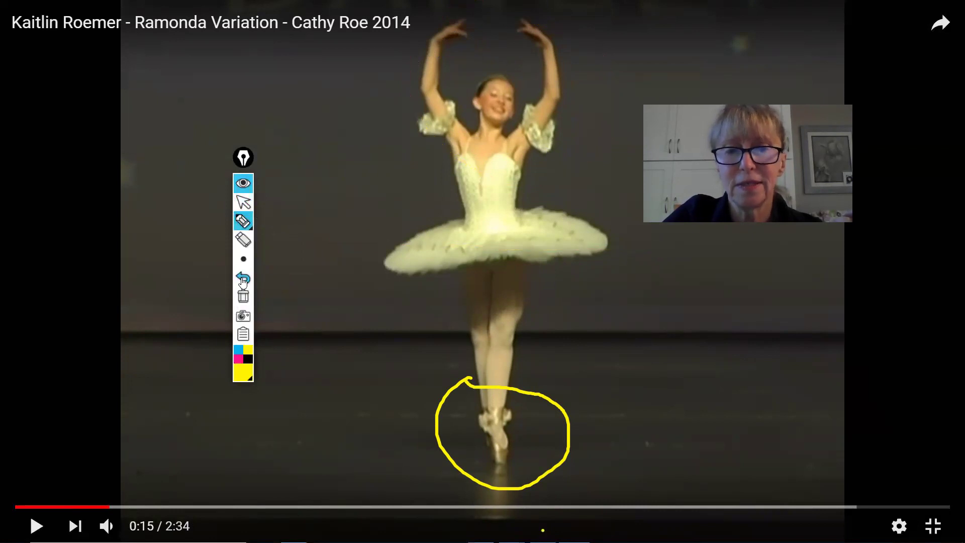
pyautogui.click(243, 280)
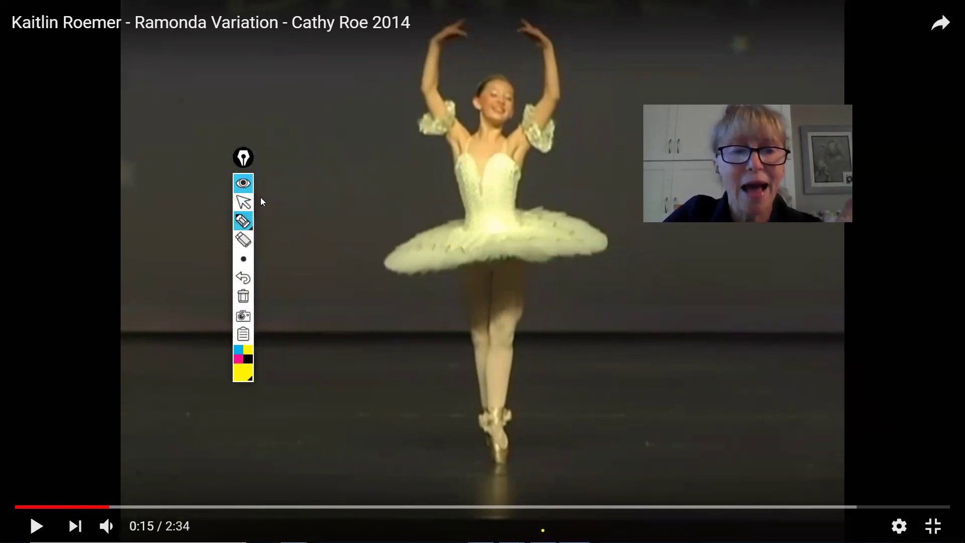
# - Draw a marker ellipse around the top toolbar icons, then undo it
pyautogui.moveTo(245, 222)
pyautogui.moveTo(226, 180)
pyautogui.mouseDown()
pyautogui.moveTo(232, 210)
pyautogui.moveTo(242, 175)
pyautogui.mouseUp()
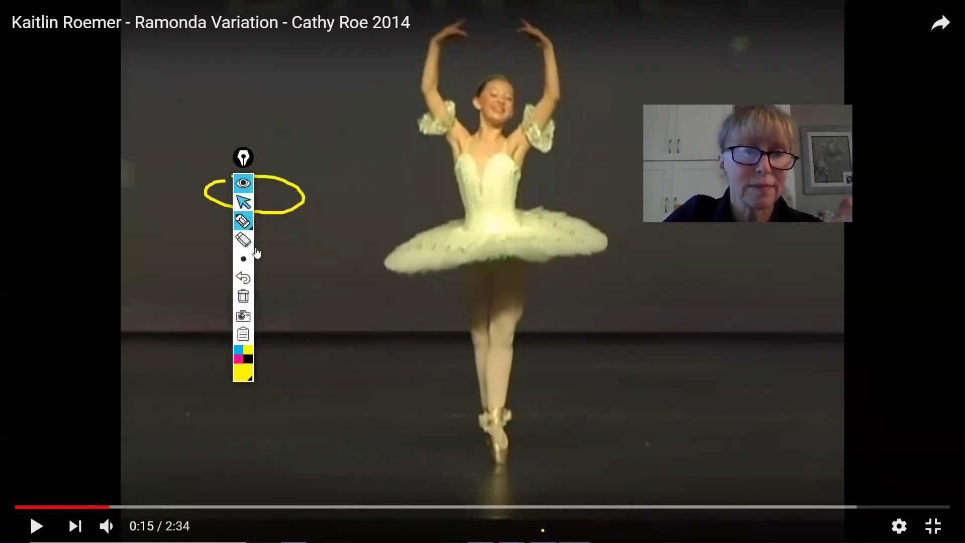
pyautogui.click(244, 275)
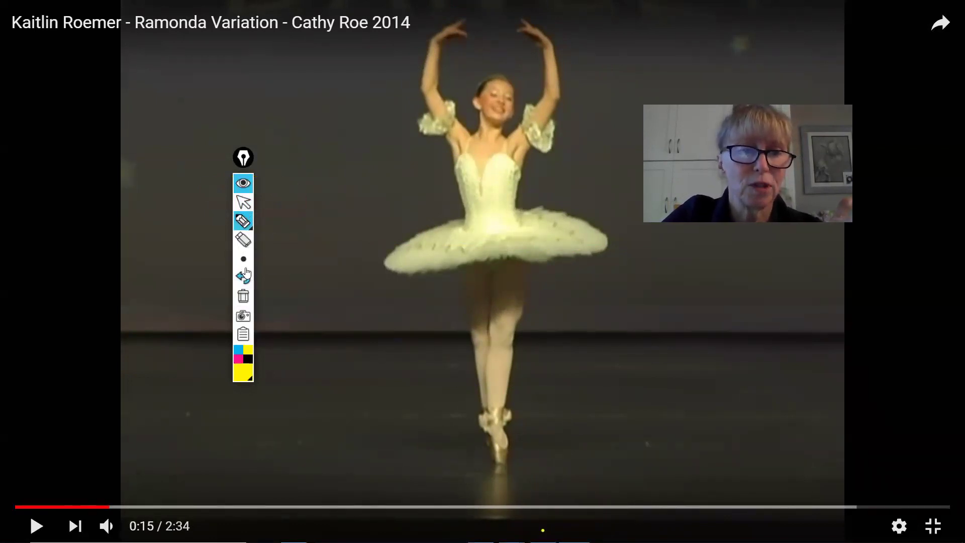
# - Switch to cursor mode and play the ballet video, pausing it at 0:18
pyautogui.click(241, 202)
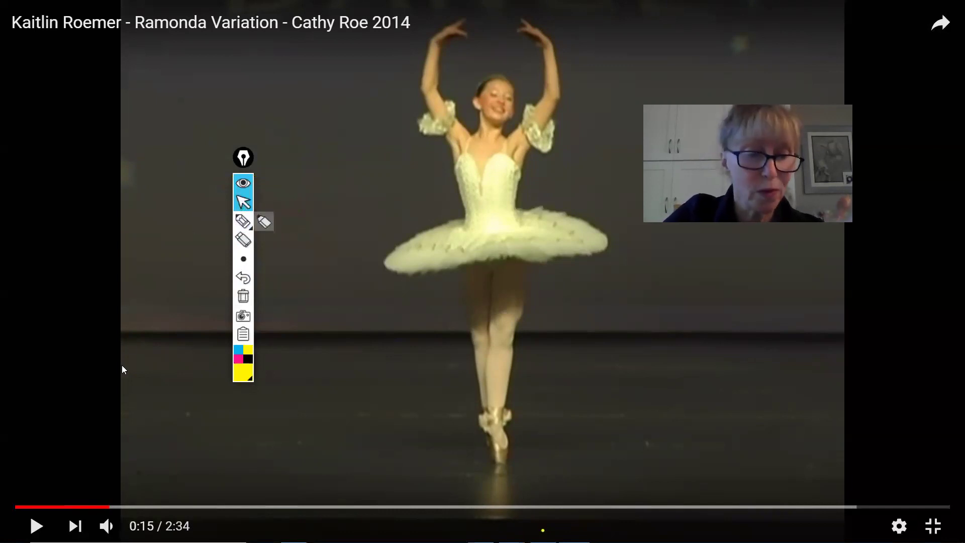
pyautogui.click(37, 526)
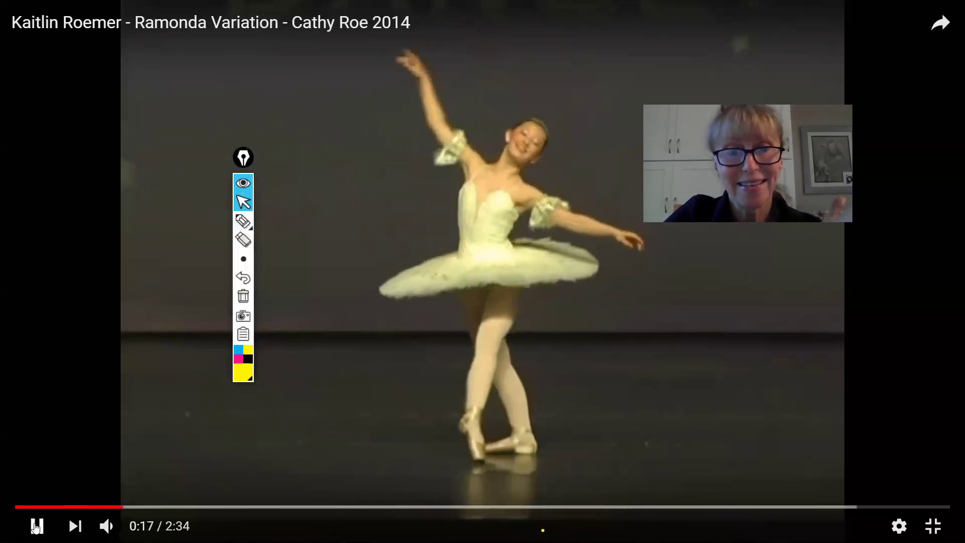
pyautogui.click(36, 526)
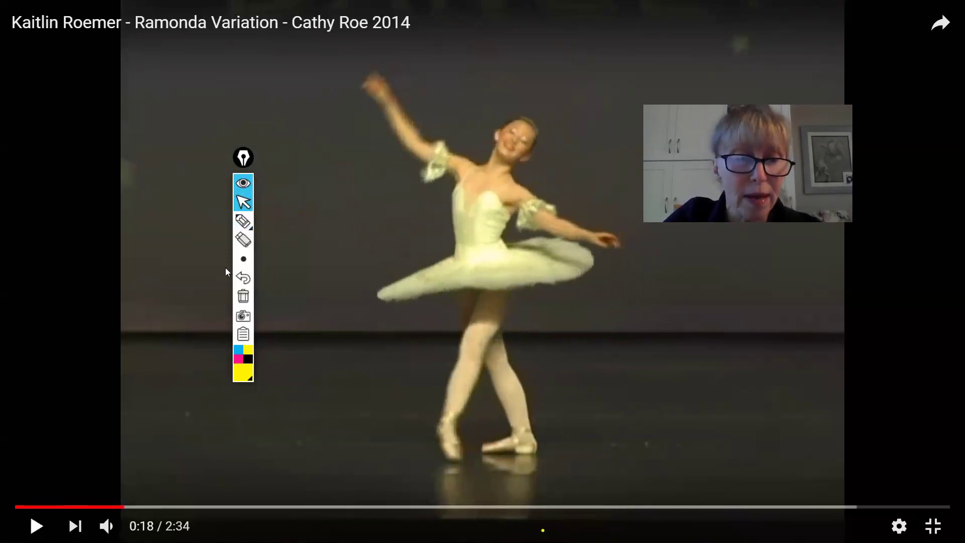
# - Switch Epic Pen back to the Pen tool for drawing
pyautogui.moveTo(242, 224)
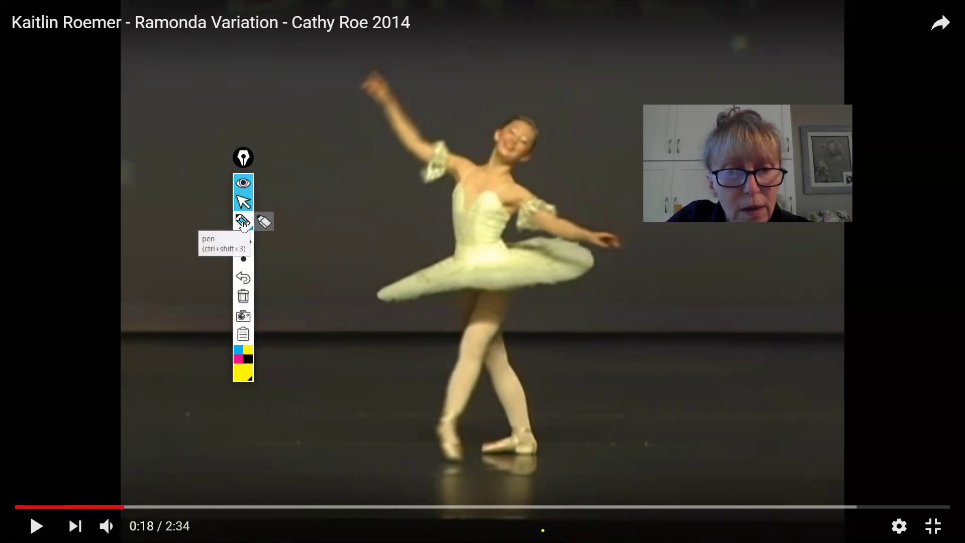
pyautogui.moveTo(246, 260)
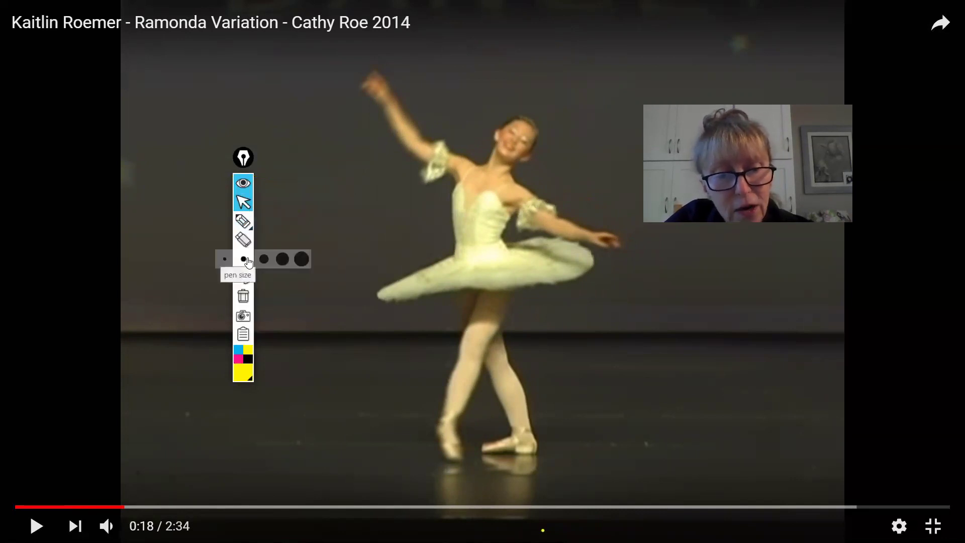
pyautogui.click(246, 259)
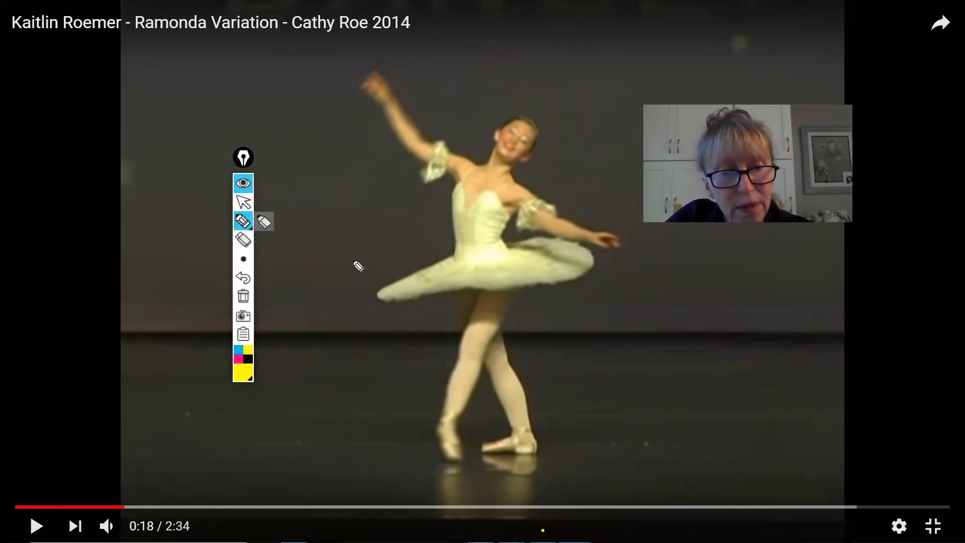
# - Draw and clear a trial left arrow, then draw a thick stroke at the largest pen size
pyautogui.moveTo(354, 260); pyautogui.dragTo(272, 257)
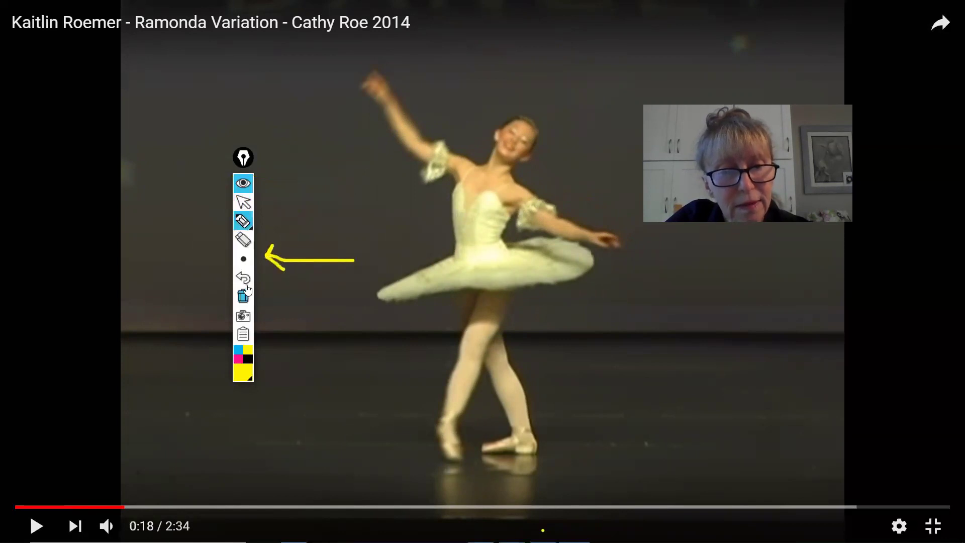
pyautogui.click(246, 291)
pyautogui.moveTo(243, 258)
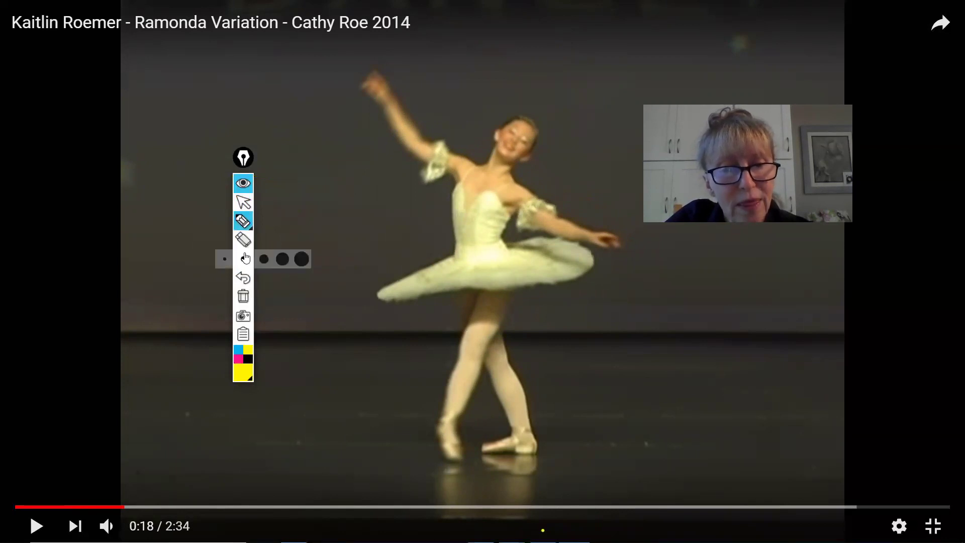
pyautogui.click(301, 259)
pyautogui.moveTo(316, 232); pyautogui.dragTo(455, 231)
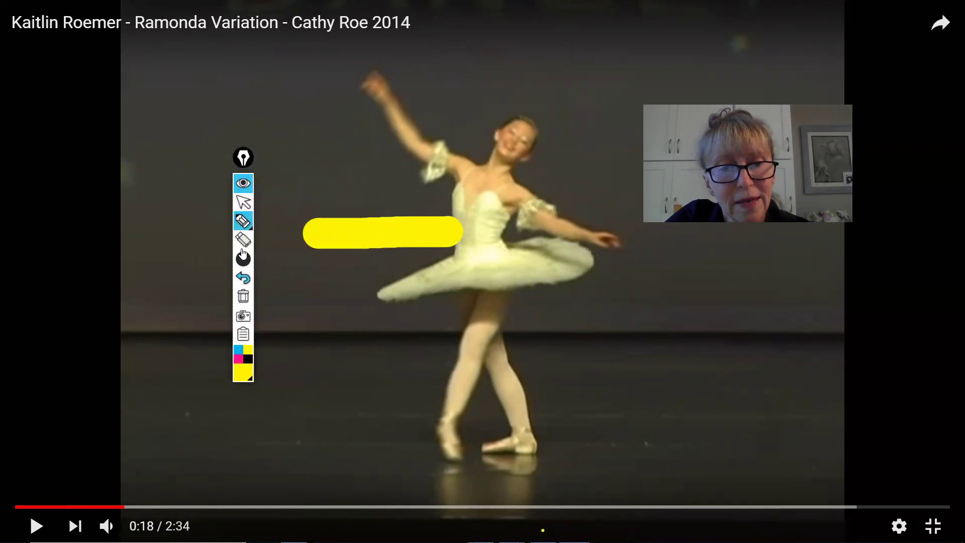
# - Set the pen to the second-smallest size and undo the thick stroke
pyautogui.moveTo(246, 260)
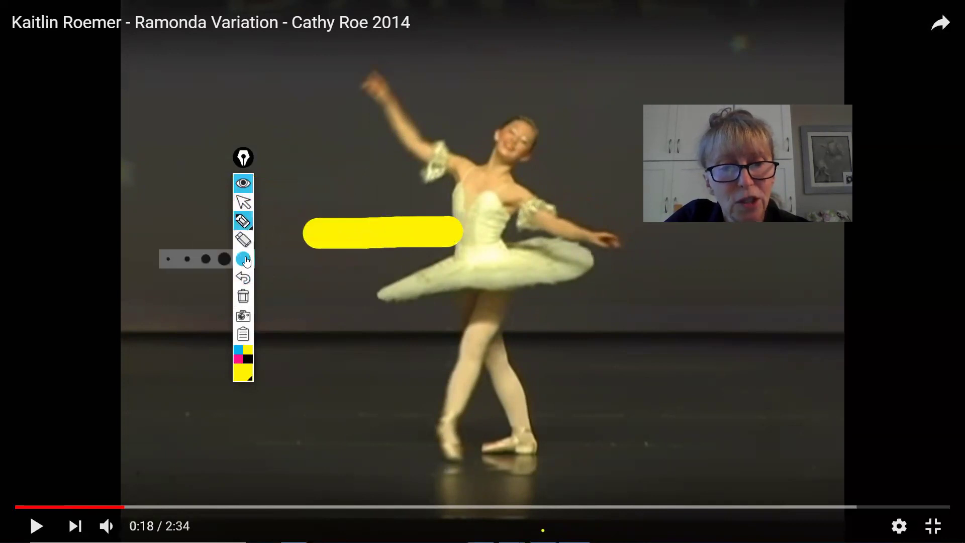
pyautogui.click(187, 258)
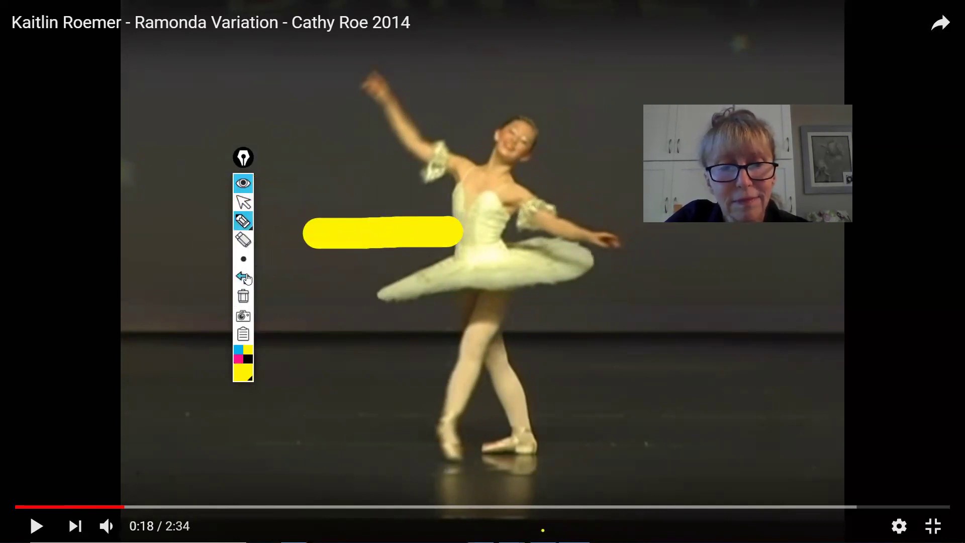
pyautogui.click(243, 277)
# - Undo a stroke by the arm, draw an arrow at the dancer's waist, clear it, and return to cursor mode
pyautogui.moveTo(377, 217)
pyautogui.mouseDown()
pyautogui.moveTo(435, 222)
pyautogui.moveTo(428, 205)
pyautogui.moveTo(439, 225)
pyautogui.moveTo(421, 240)
pyautogui.mouseUp()
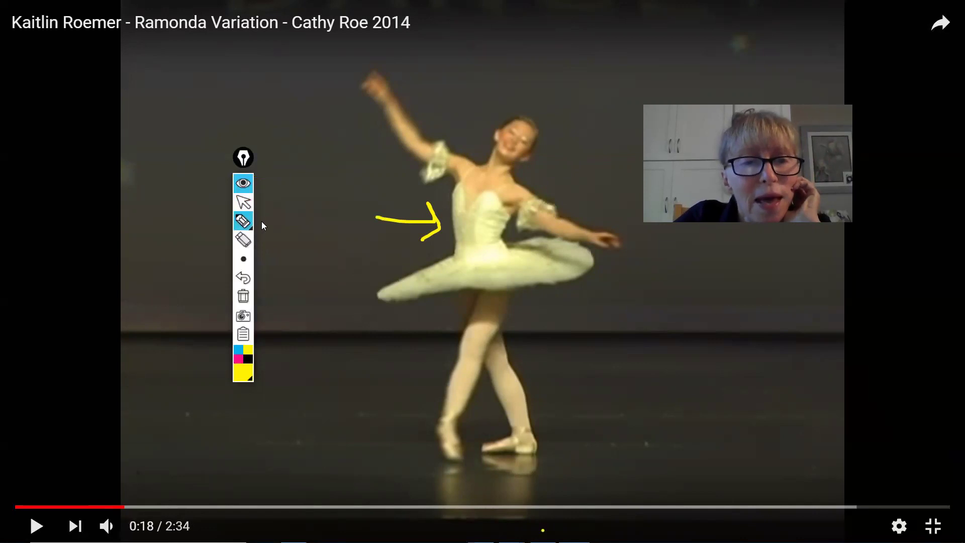
pyautogui.click(243, 277)
pyautogui.moveTo(319, 232); pyautogui.dragTo(412, 234)
pyautogui.moveTo(378, 205)
pyautogui.mouseDown()
pyautogui.moveTo(402, 230)
pyautogui.moveTo(399, 245)
pyautogui.mouseUp()
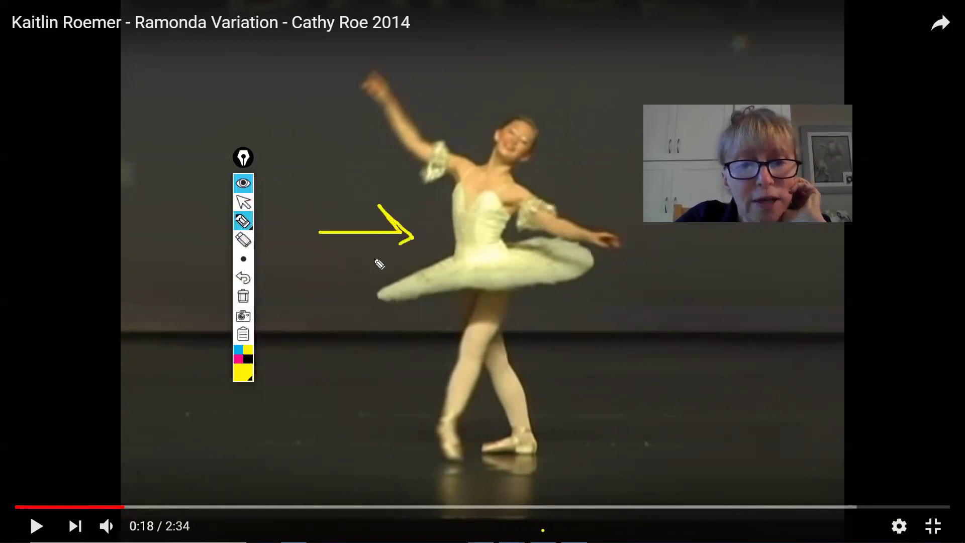
pyautogui.click(244, 299)
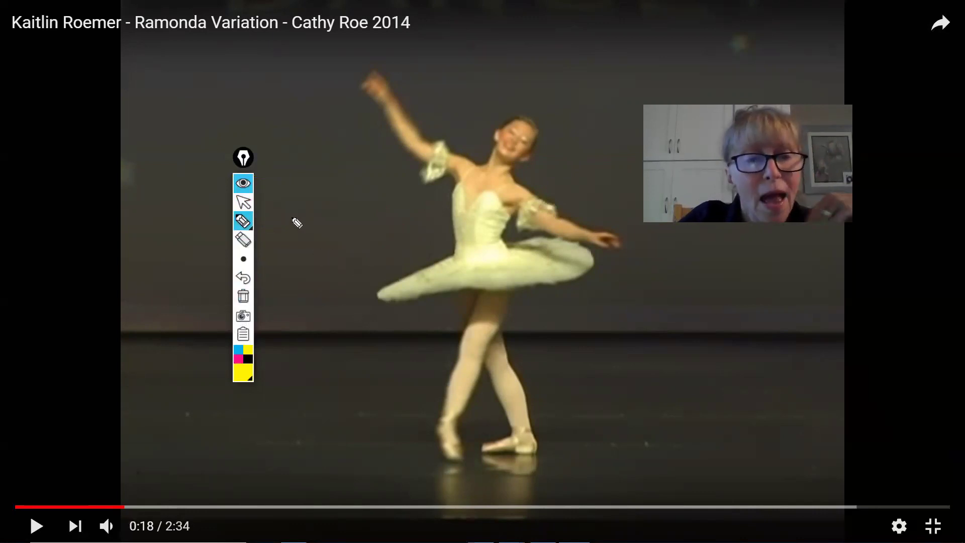
pyautogui.click(246, 201)
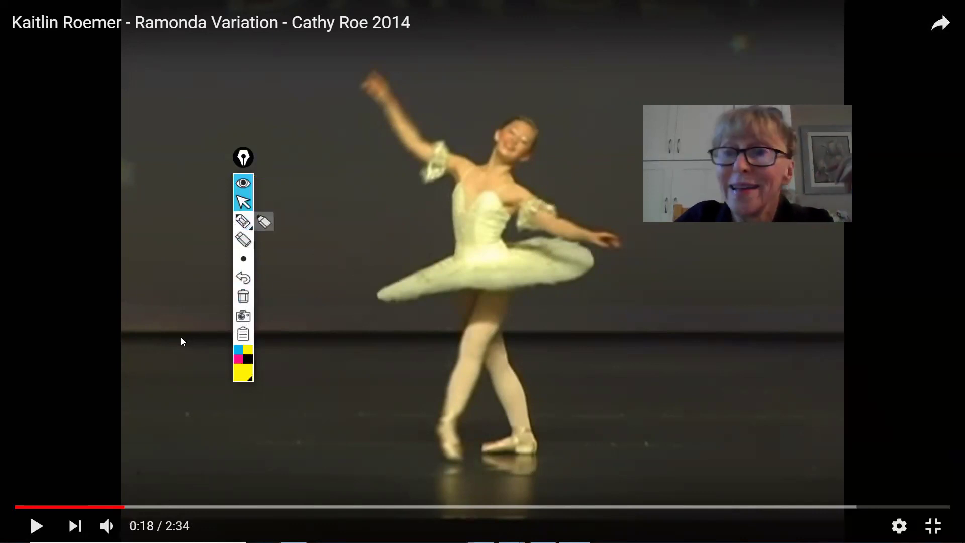